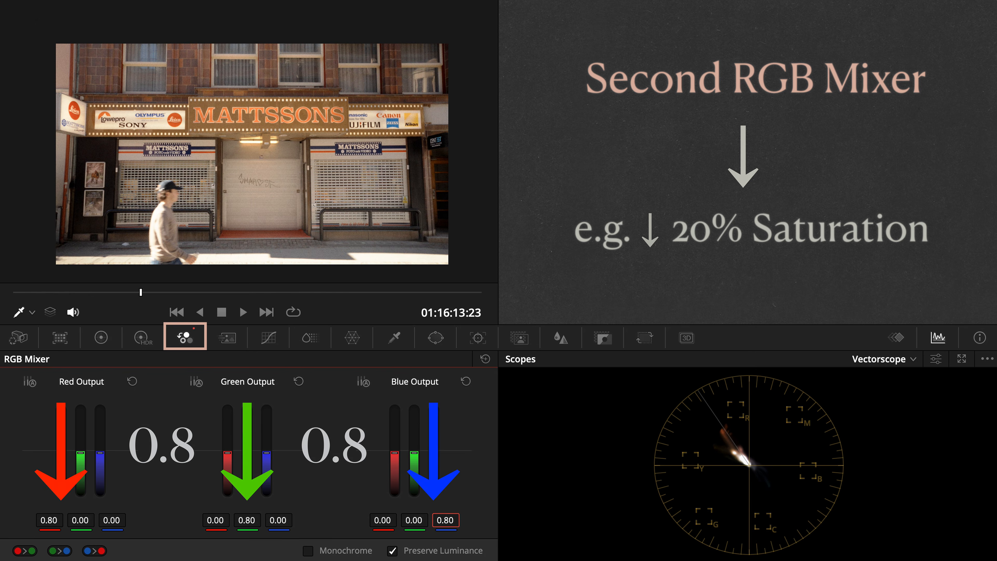
# Compare the picture with the De-Sat node off and on, and enable the chromatic adaptation node that follows it
pyautogui.click(713, 229)
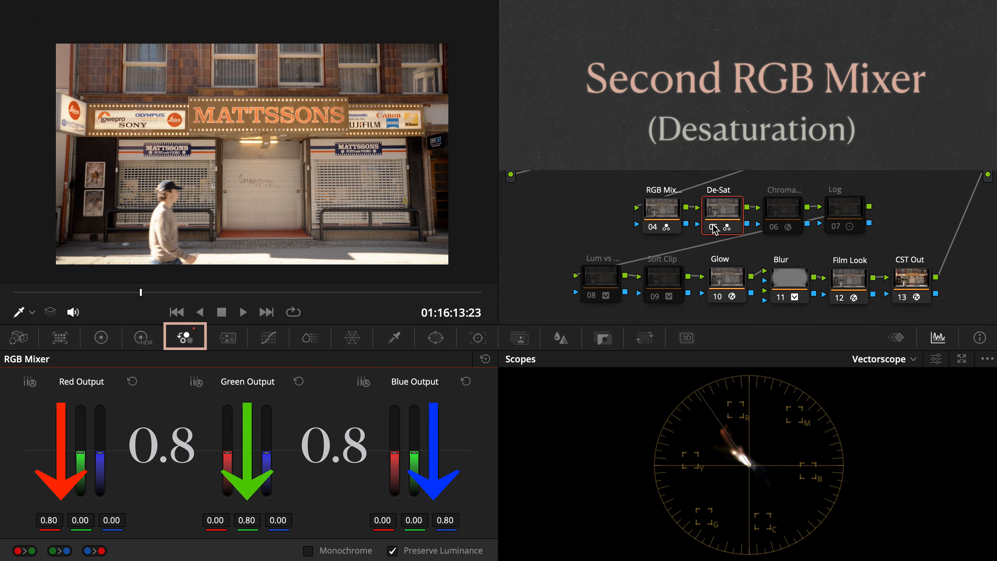
pyautogui.hotkey('ctrl', 'd')
pyautogui.hotkey('ctrl', 'd')
pyautogui.hotkey('ctrl', 'd')
pyautogui.hotkey('ctrl', 'd')
pyautogui.click(777, 227)
pyautogui.hotkey('ctrl', 'd')
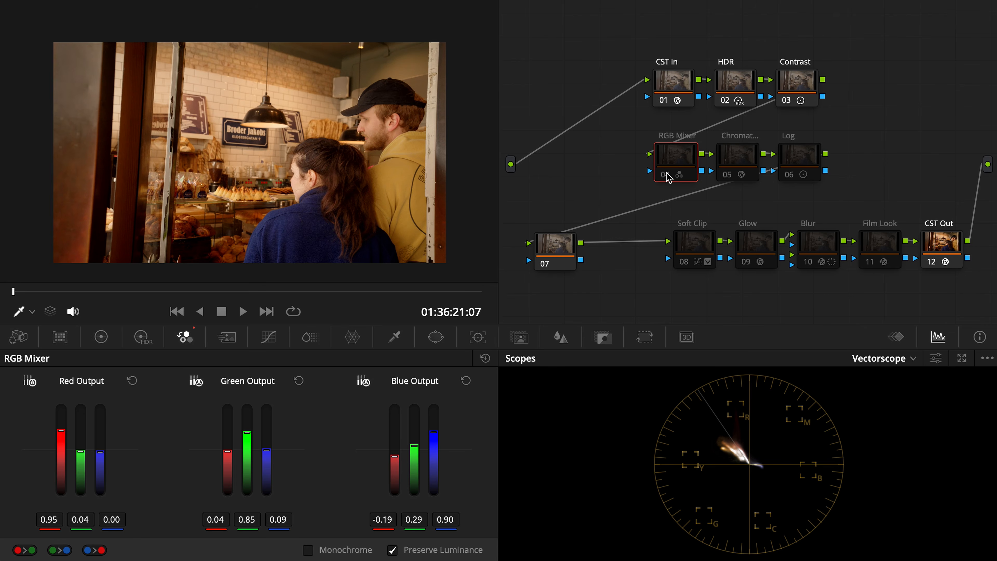
# Enable the RGB Mixer, chromatic adaptation and Log nodes on the bakery clip
pyautogui.click(667, 172)
pyautogui.click(727, 177)
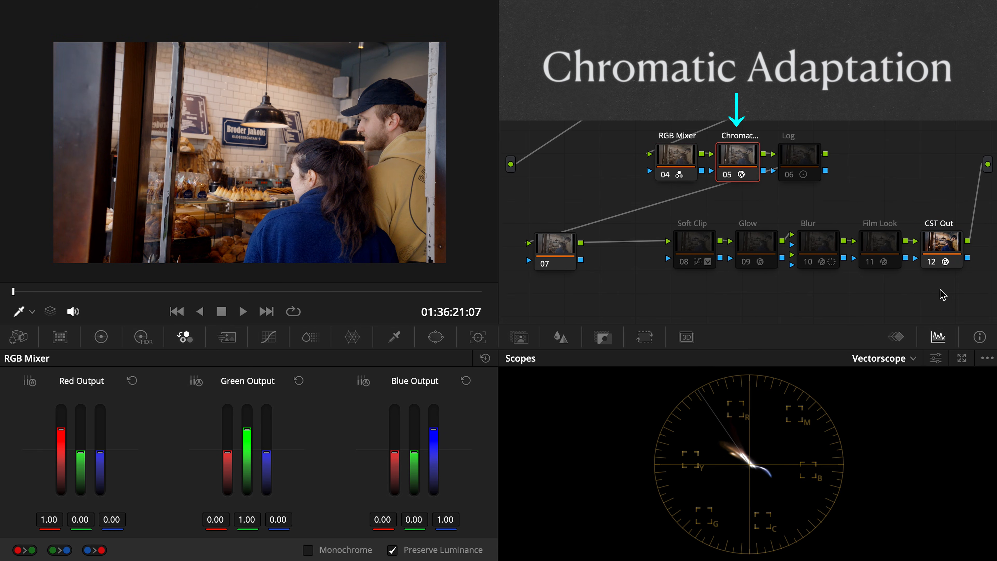
pyautogui.click(793, 175)
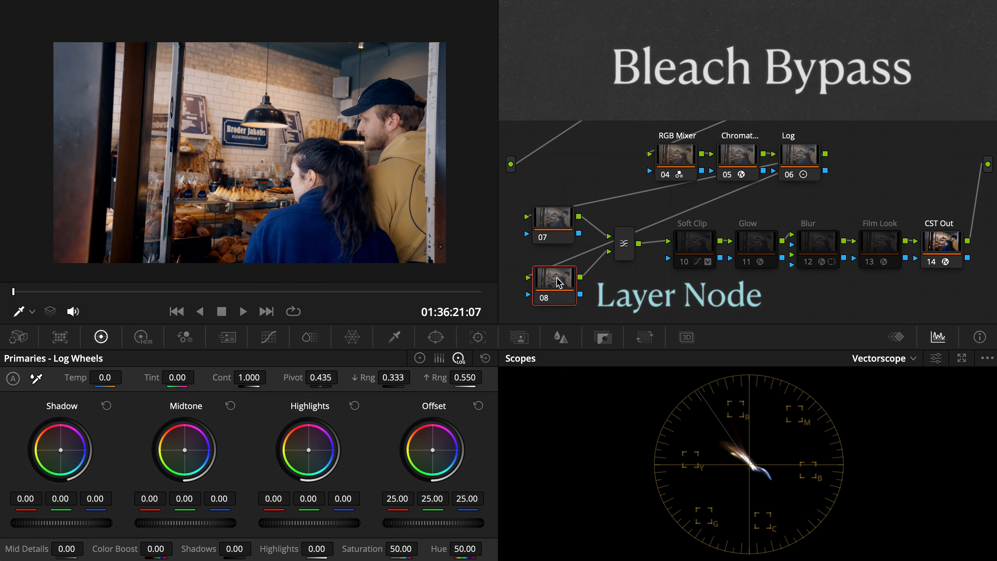
# Set the composite mode of the layer mixer combining nodes 07 and 08 to Overlay
pyautogui.rightClick(624, 239)
pyautogui.moveTo(673, 330)
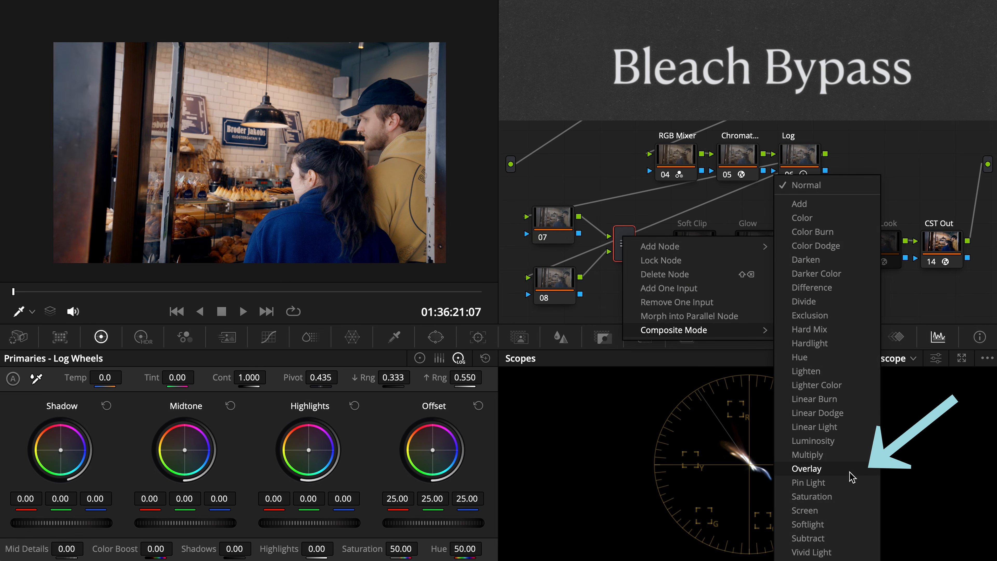
pyautogui.click(808, 468)
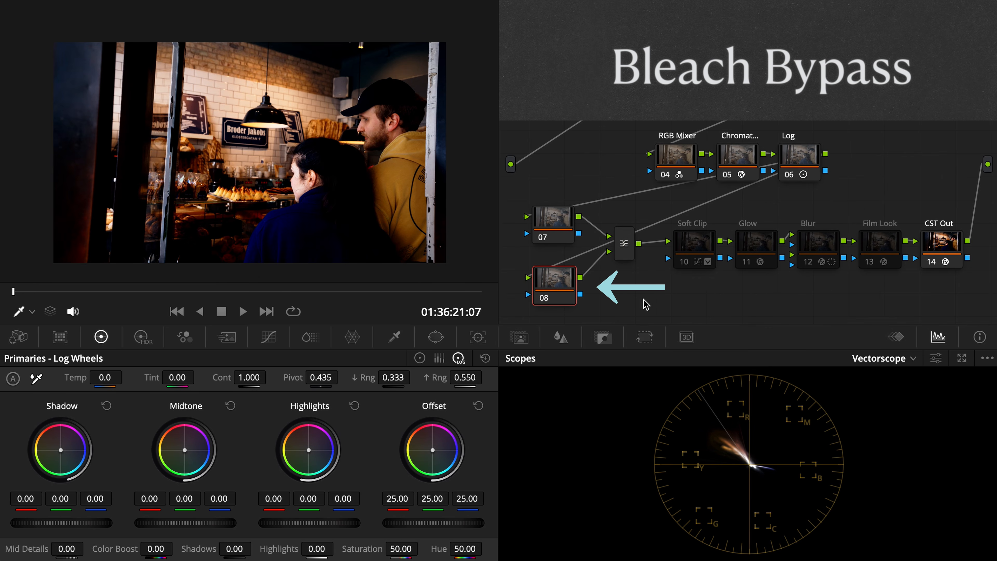
# Make bleach bypass node 08 monochrome in the RGB Mixer, and adjust its custom curve's middle point with editable splines
pyautogui.click(184, 337)
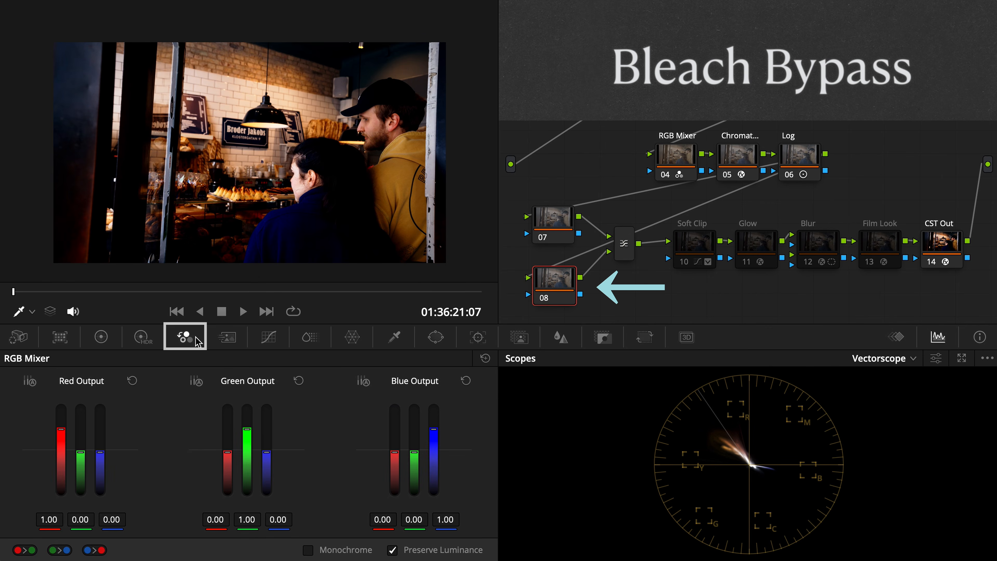
pyautogui.click(309, 550)
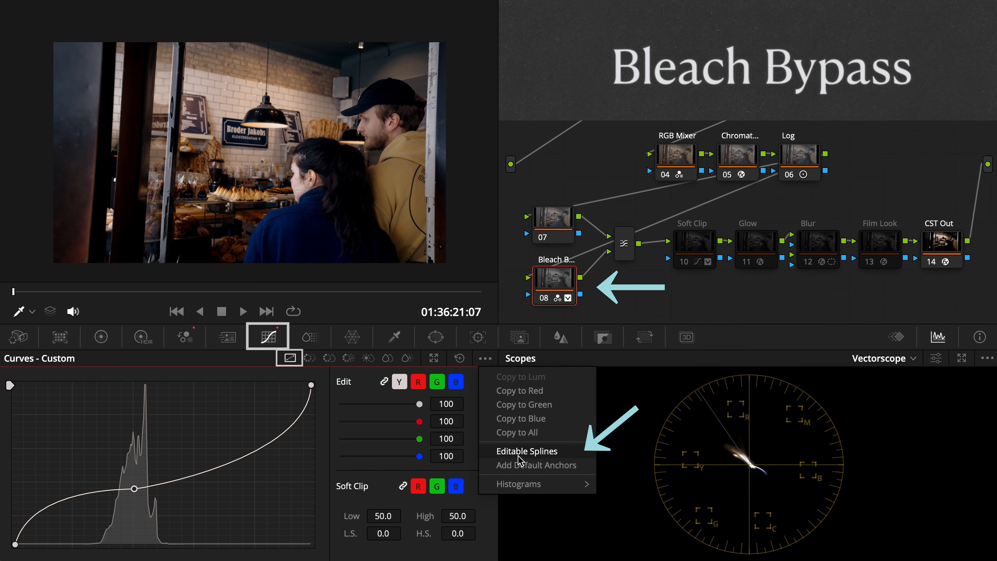
pyautogui.click(519, 456)
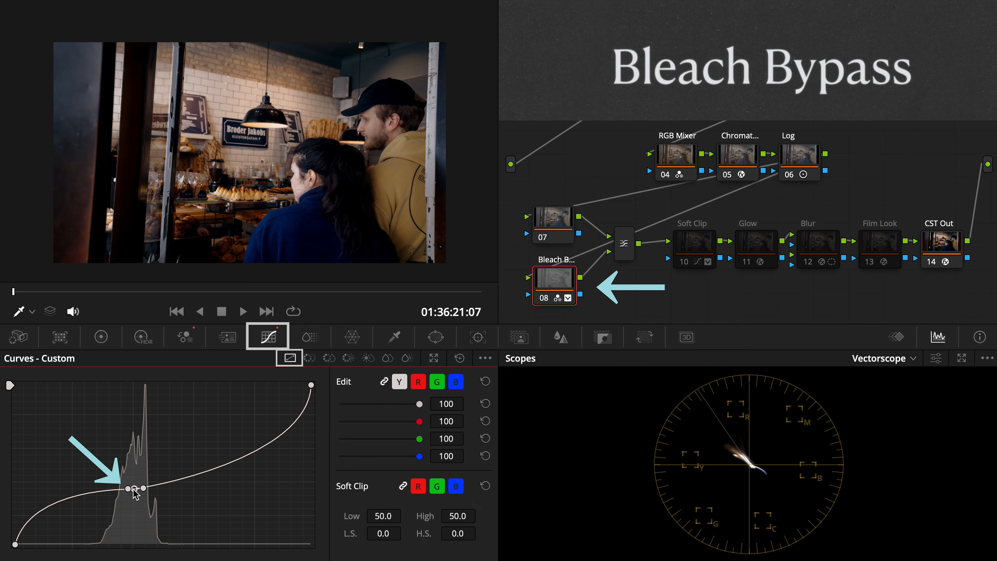
pyautogui.moveTo(134, 489); pyautogui.dragTo(132, 495)
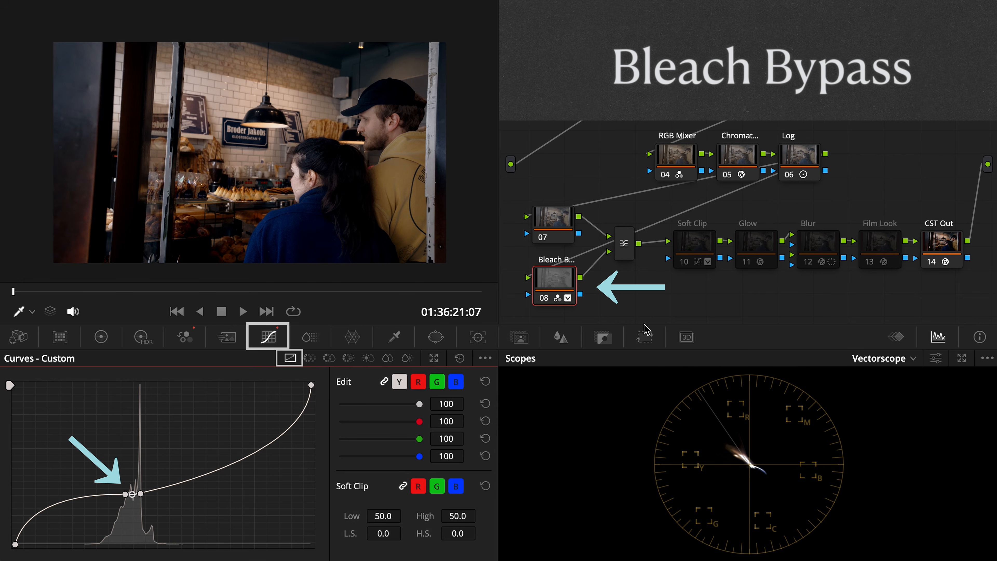
# Select color adjustment node 07, and enable the Soft Clip, Glow, Blur and Film Look nodes
pyautogui.click(553, 226)
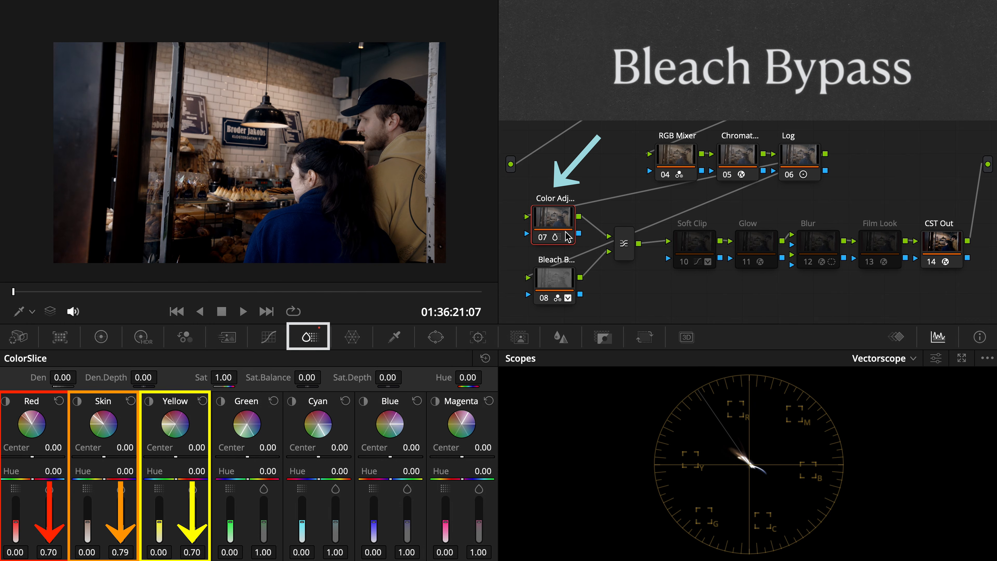
pyautogui.click(684, 261)
pyautogui.click(747, 262)
pyautogui.click(828, 265)
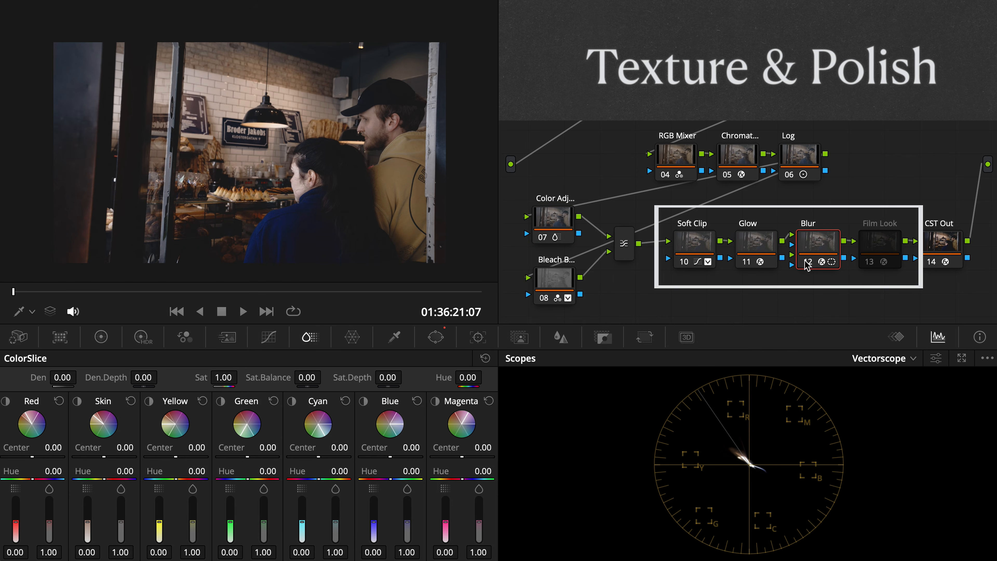
pyautogui.click(872, 262)
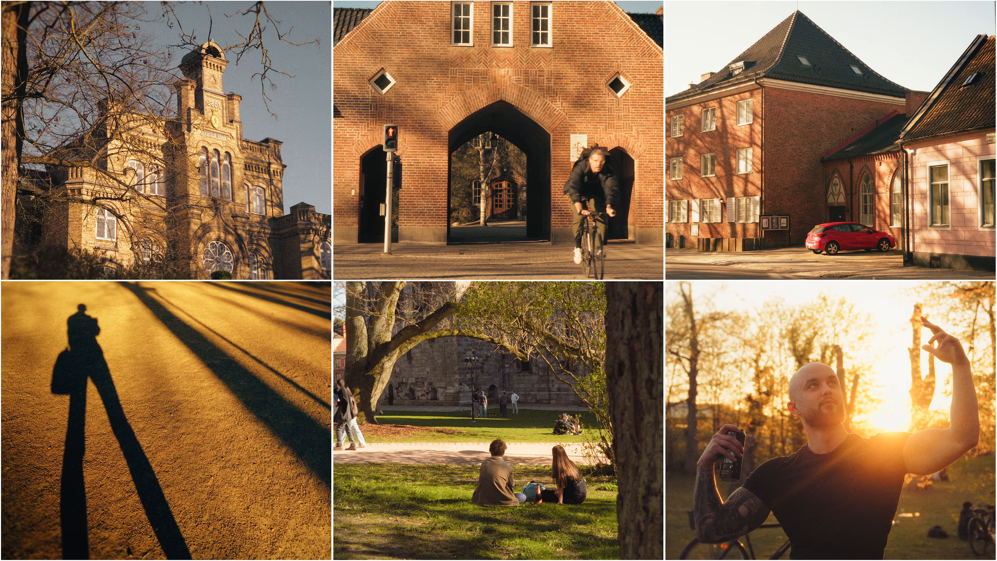
# View the graded clips 02, 03, 04 and 05 one after another
pyautogui.click(96, 518)
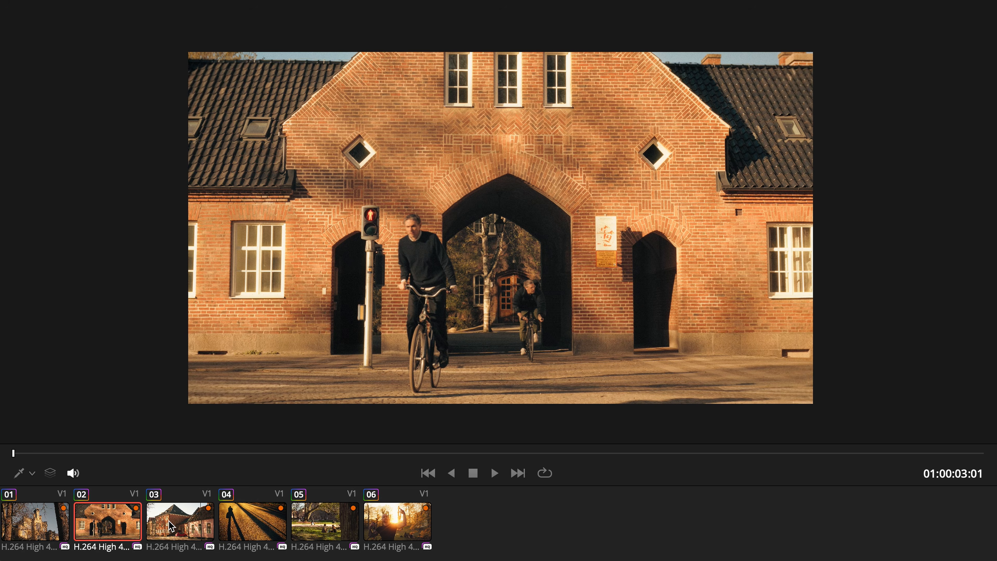
pyautogui.click(171, 525)
pyautogui.click(261, 541)
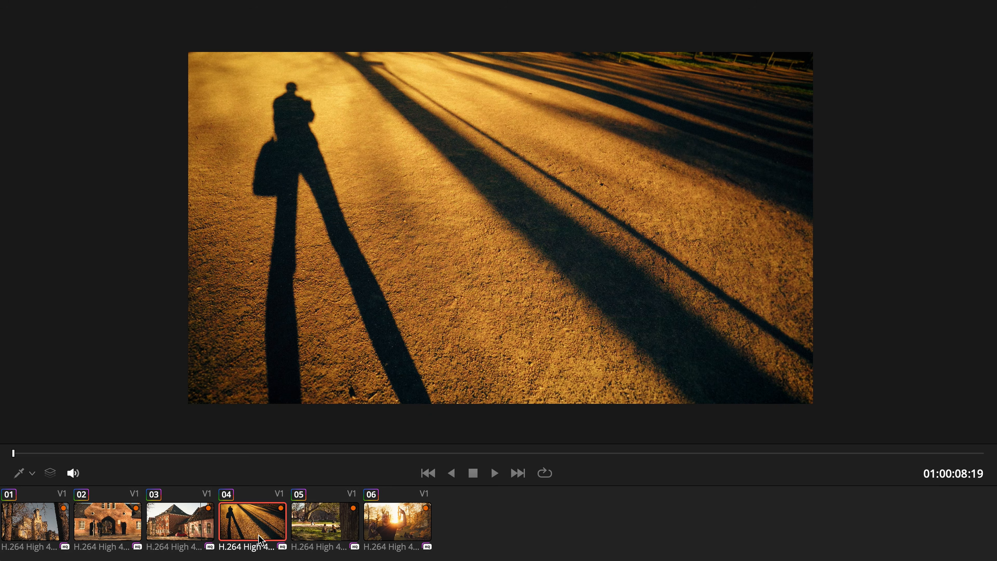
pyautogui.click(324, 540)
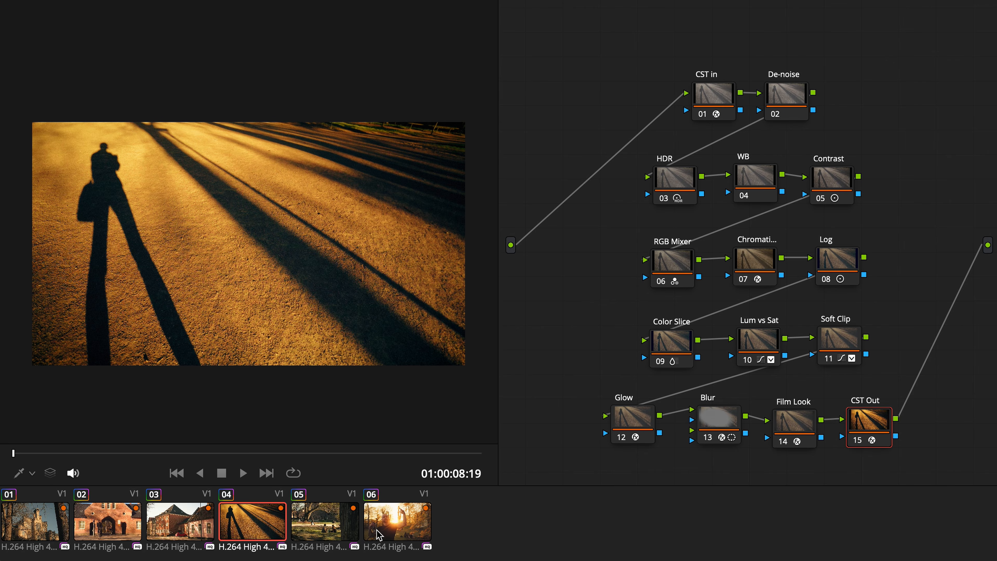
# Select all six clips and add them to a new group named Kodak GOLD
pyautogui.keyDown('shift'); pyautogui.click(382, 534); pyautogui.keyUp('shift')
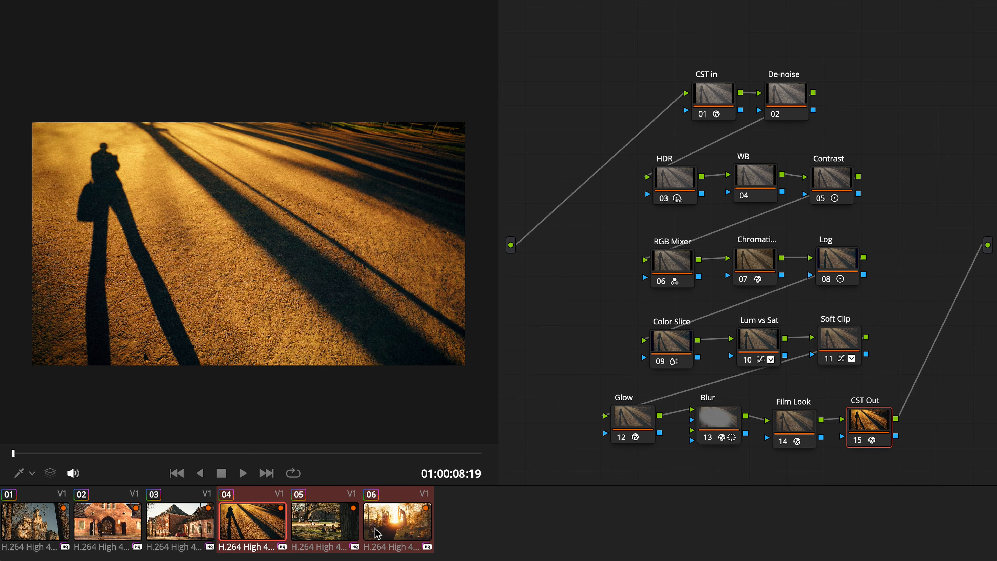
pyautogui.keyDown('shift'); pyautogui.click(58, 530); pyautogui.keyUp('shift')
pyautogui.rightClick(404, 514)
pyautogui.click(452, 199)
pyautogui.write('Kodak GOLD')
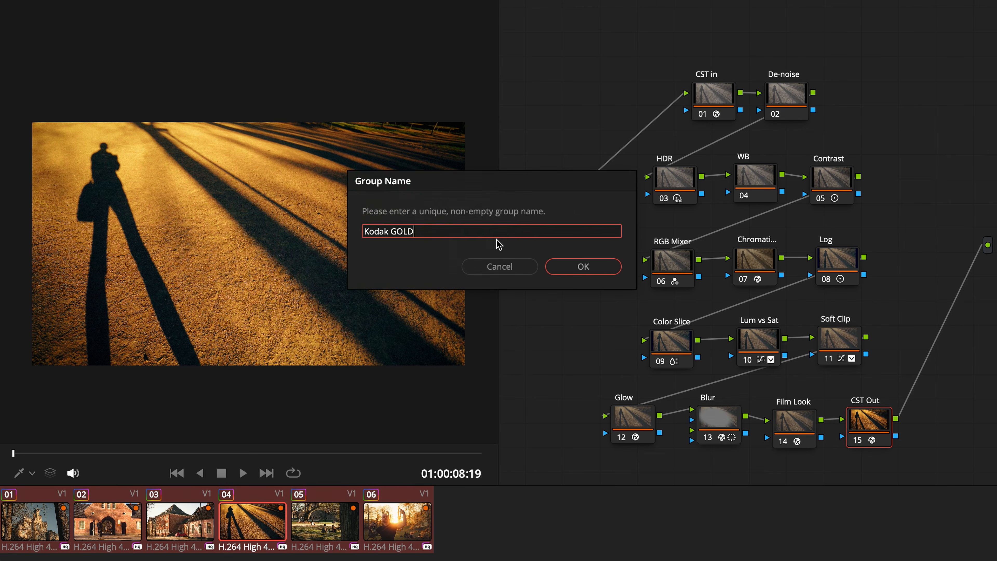
pyautogui.click(561, 273)
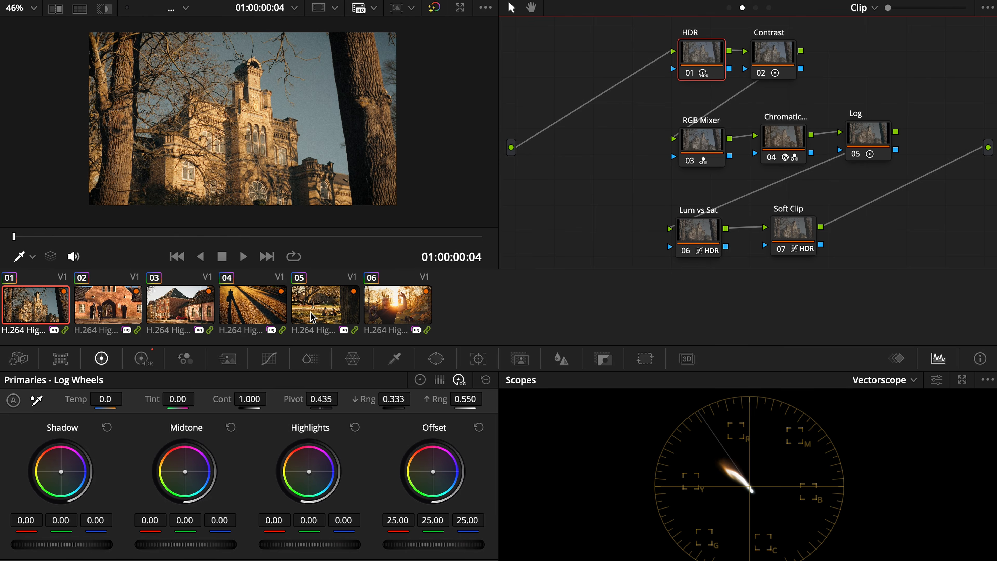
# Review the individual clip-level node graphs of clips 03 and 06
pyautogui.click(178, 306)
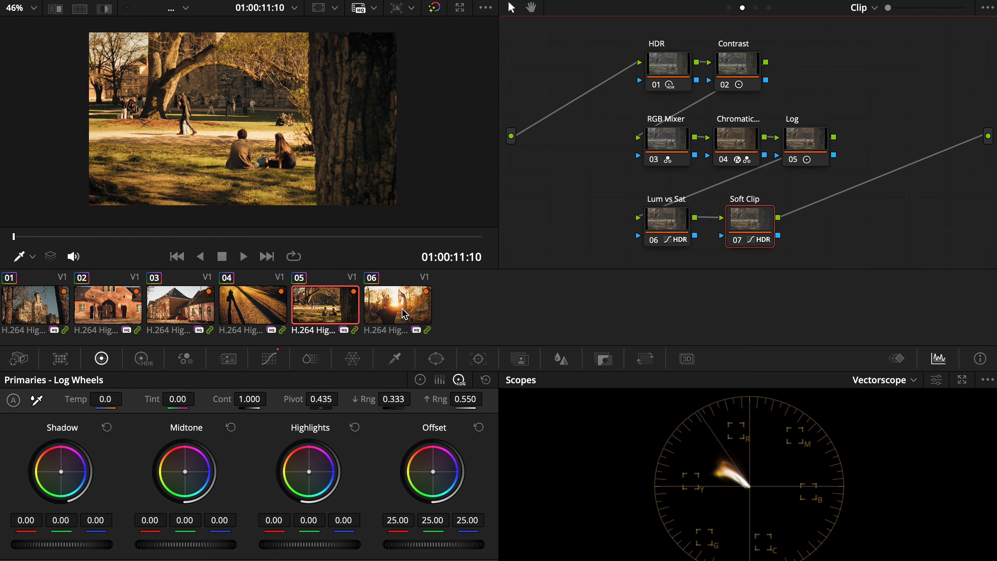
pyautogui.click(404, 314)
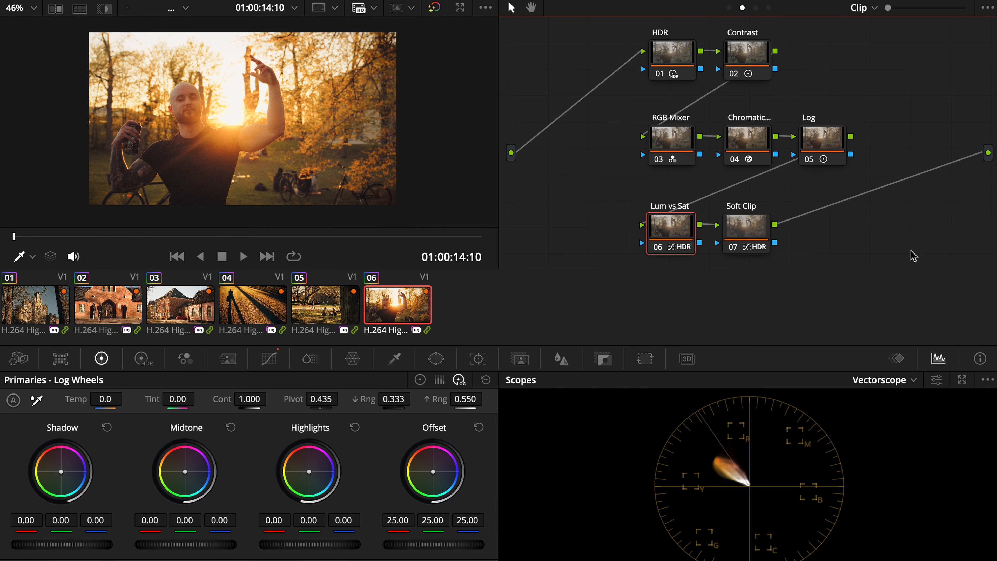